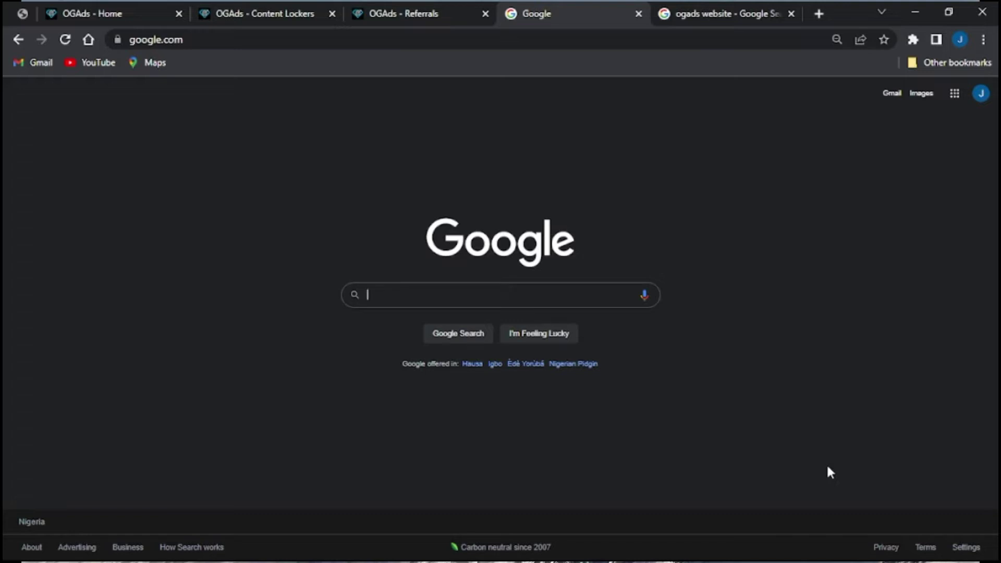
Step: Search Google for 'ogads website'
type("ogad")
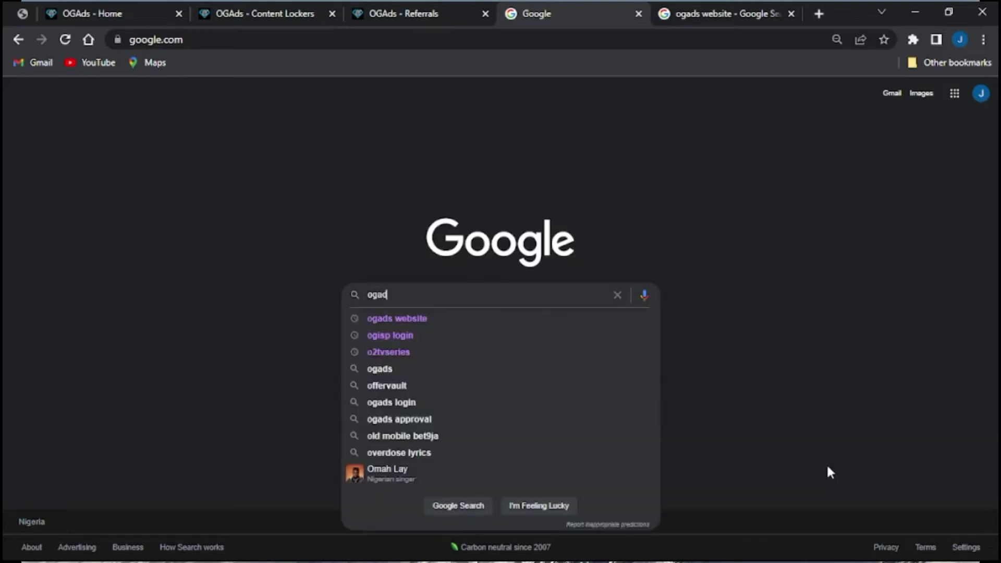
type("s website")
key("Return")
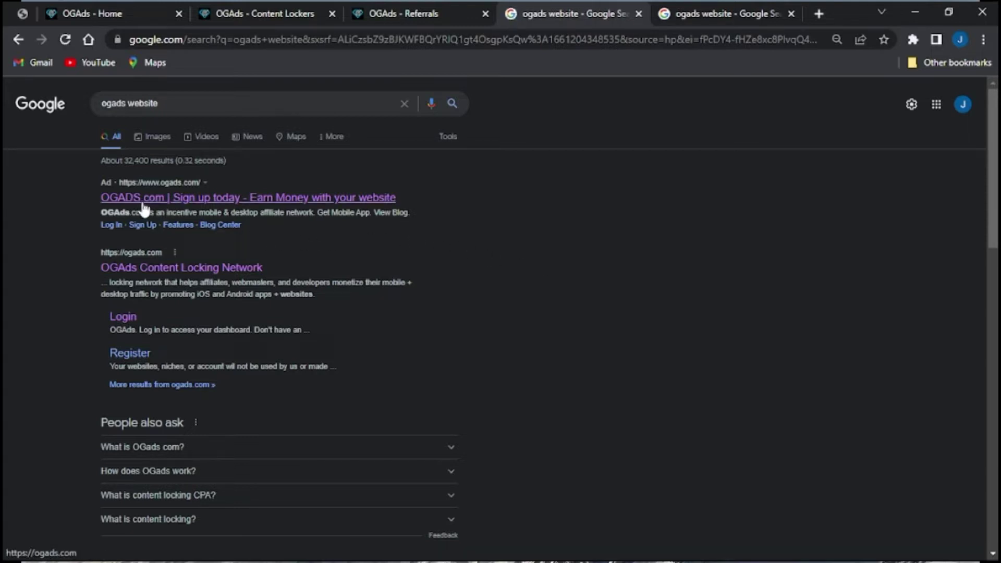
Step: Visit the sponsored OGAds site and its Login page, then return to the OGAds Home dashboard
left_click(152, 204)
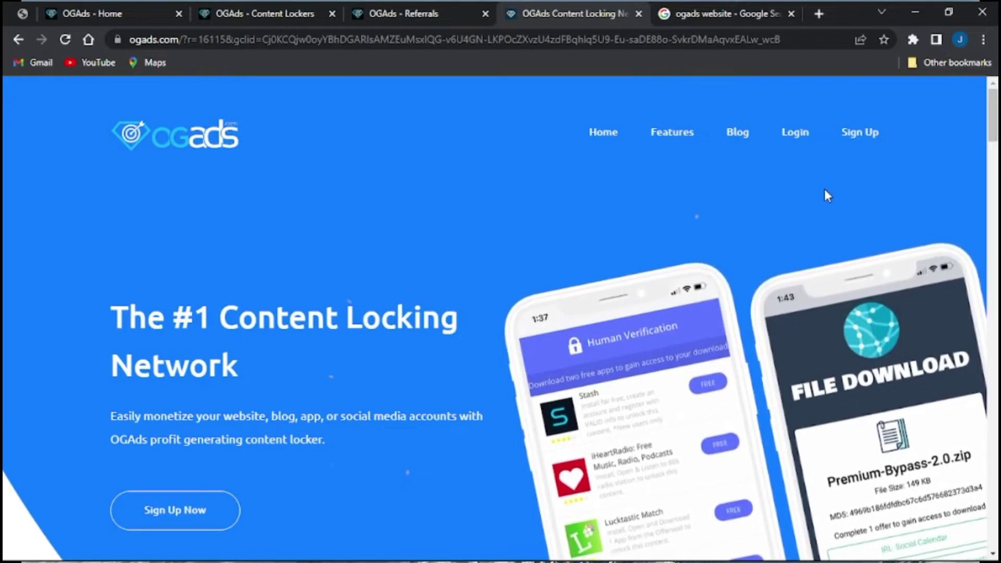
left_click(800, 139)
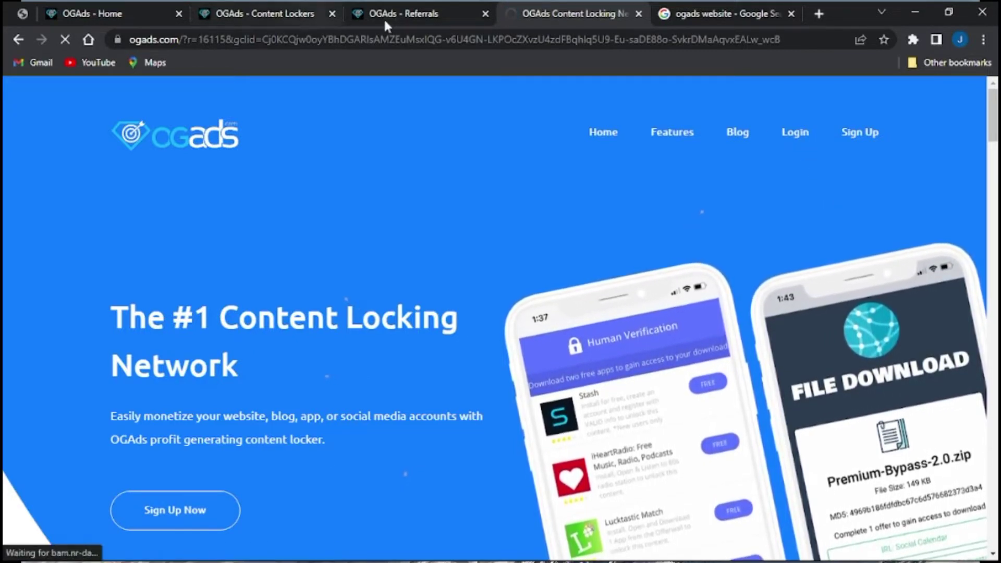
left_click(118, 8)
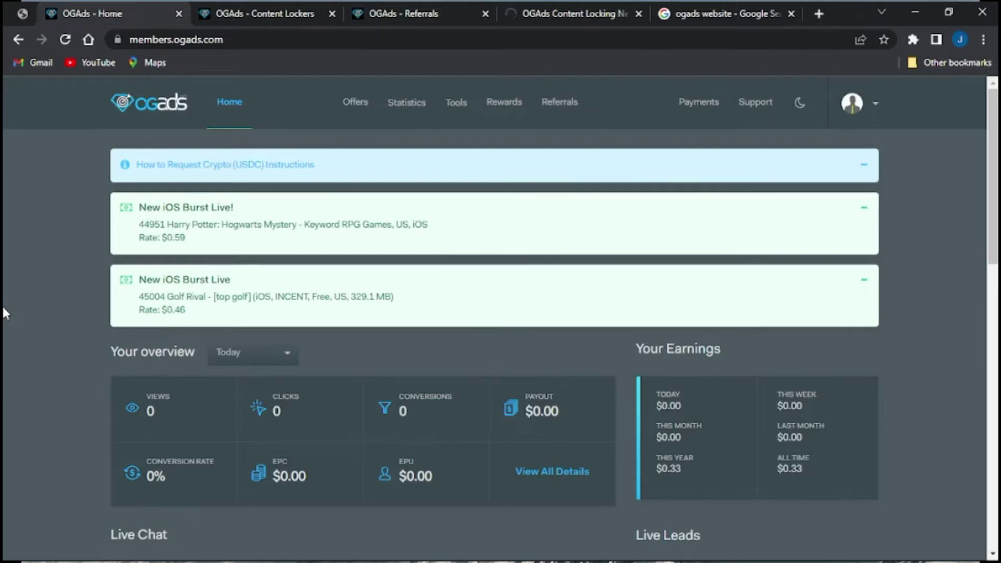
Step: Open the Content Lockers creation form from the Tools menu's Incentive Tools
mouse_move(437, 99)
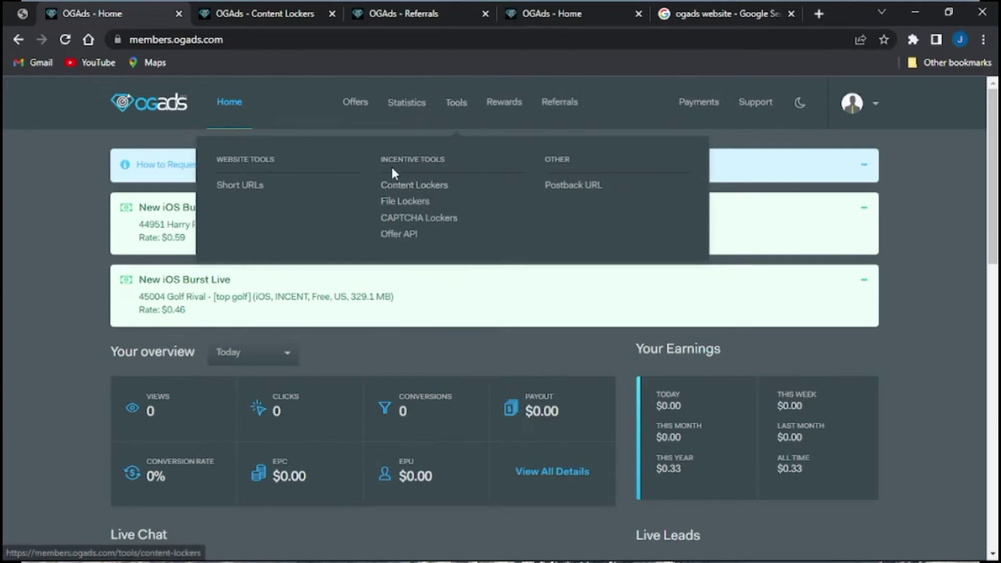
left_click(254, 6)
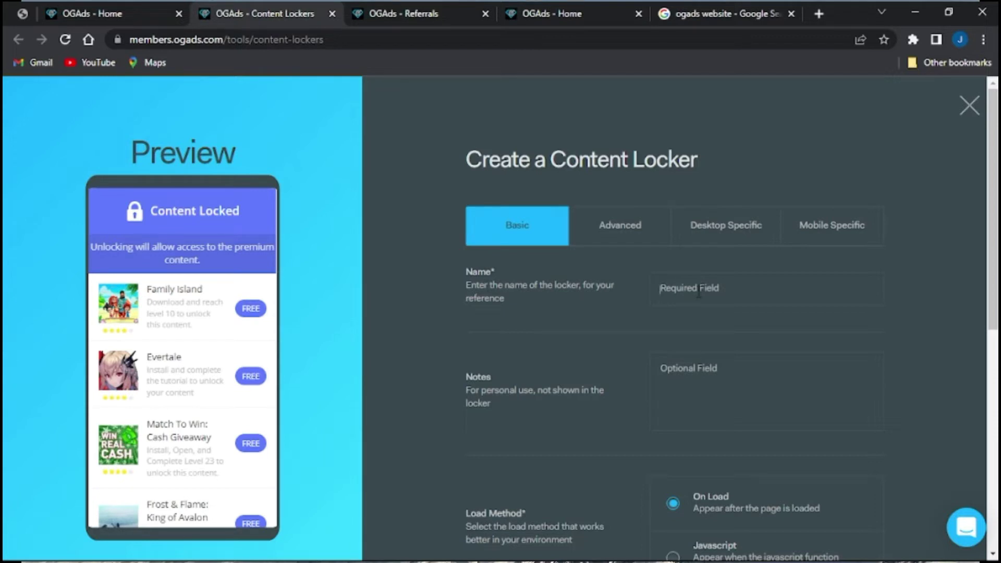
Step: Name the locker 'tutorial video' and review On Load, 0 delay and Redirect unlock action
type("ty")
type("tor")
type("ial vi")
type("deo")
scroll(667, 406, "down", 2)
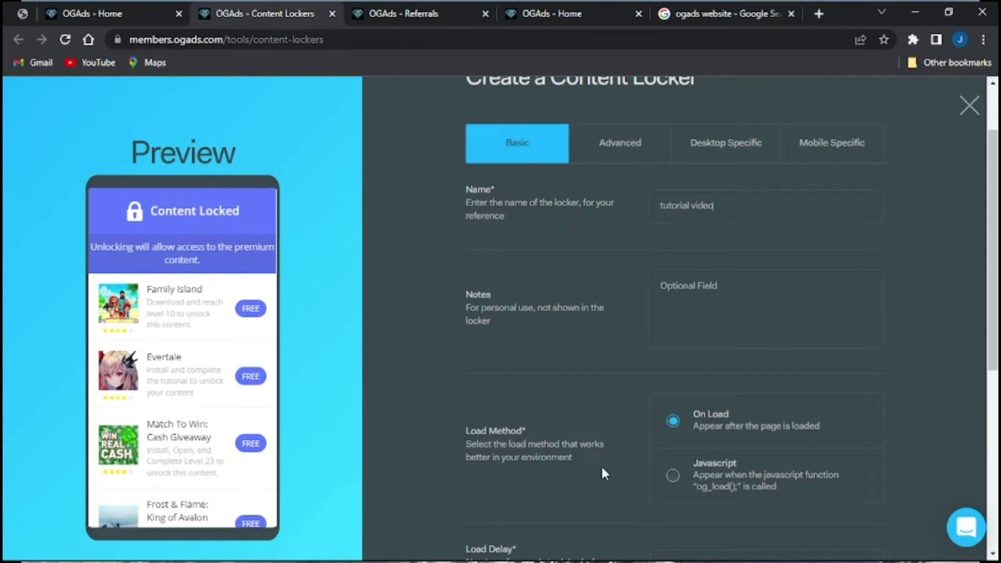
scroll(602, 464, "down", 2)
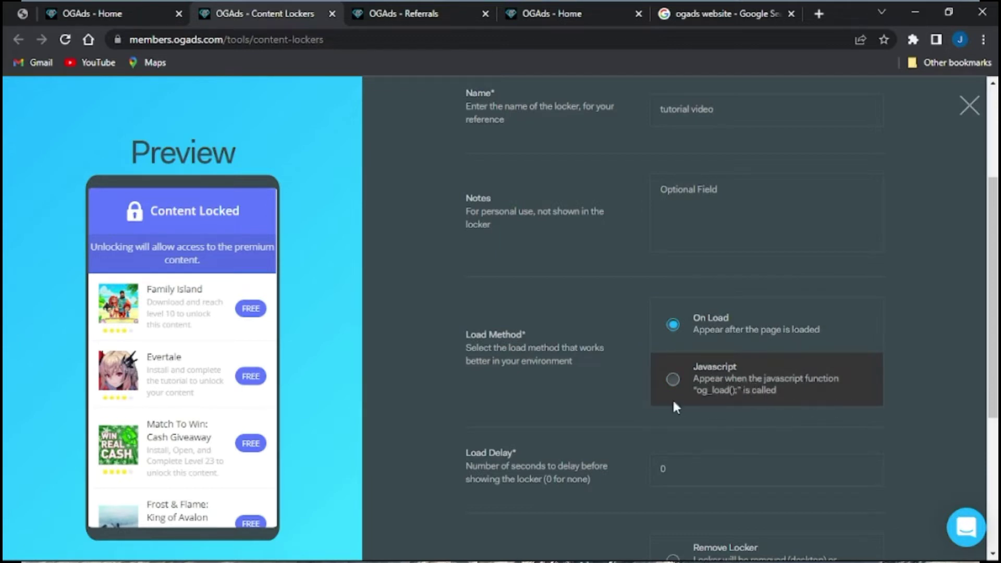
scroll(517, 473, "down", 1)
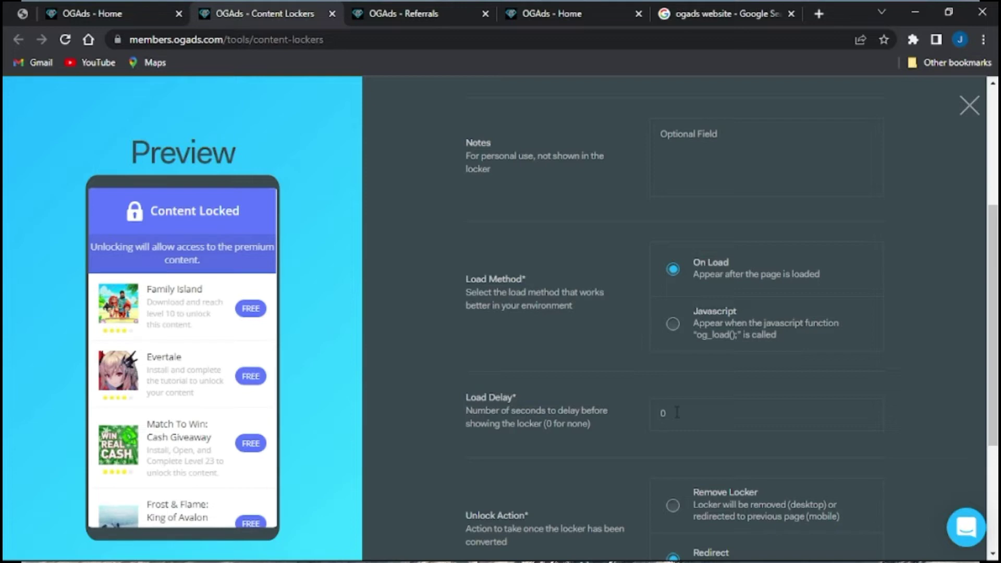
Step: Set the Unlock Action to Remove Locker instead of Redirect
scroll(676, 412, "down", 2)
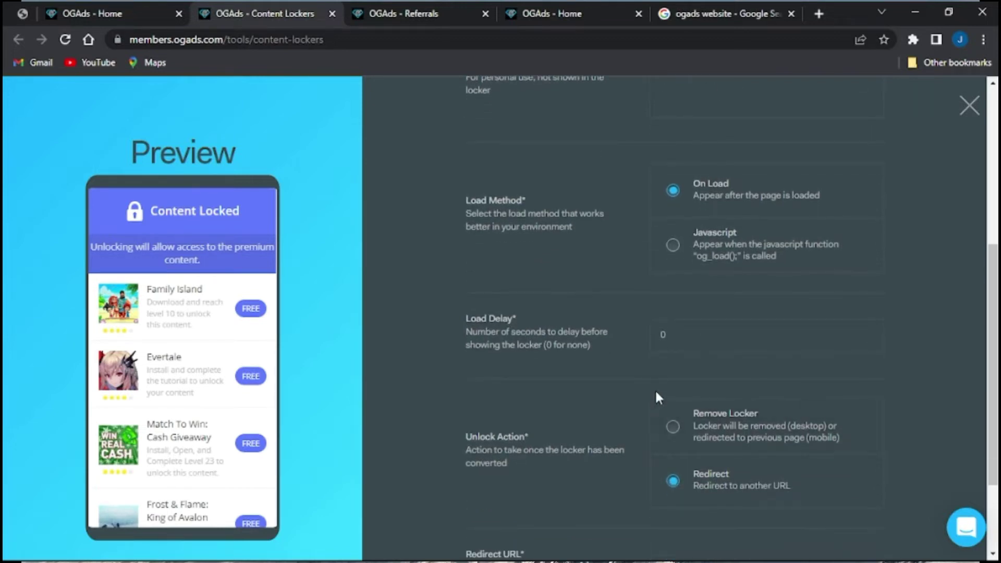
scroll(554, 437, "down", 2)
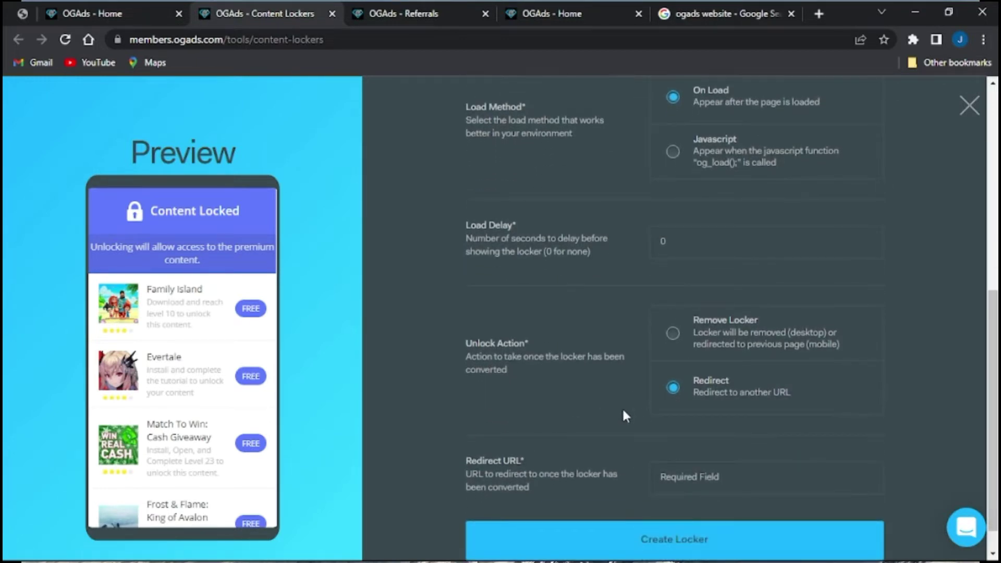
scroll(623, 409, "down", 1)
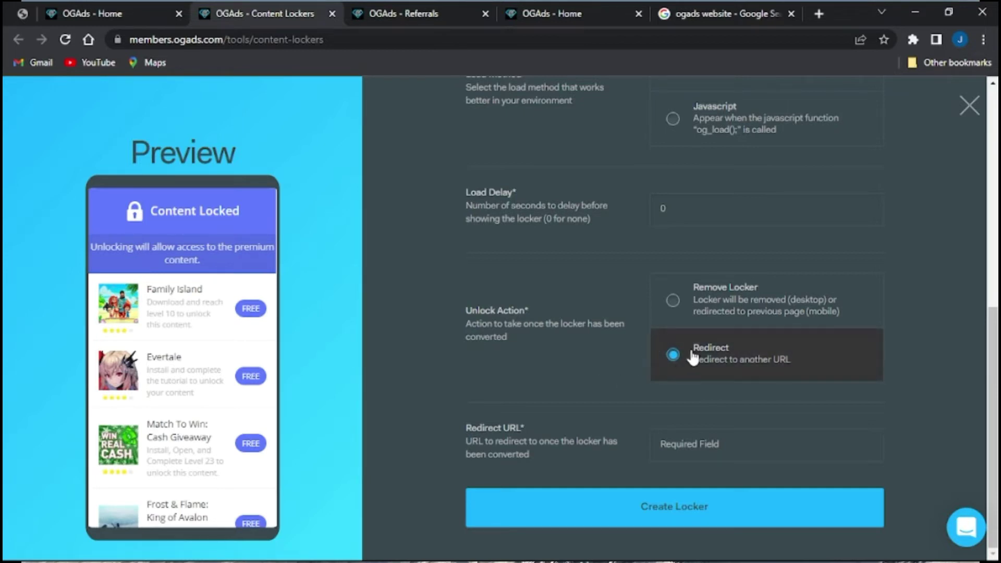
left_click(673, 307)
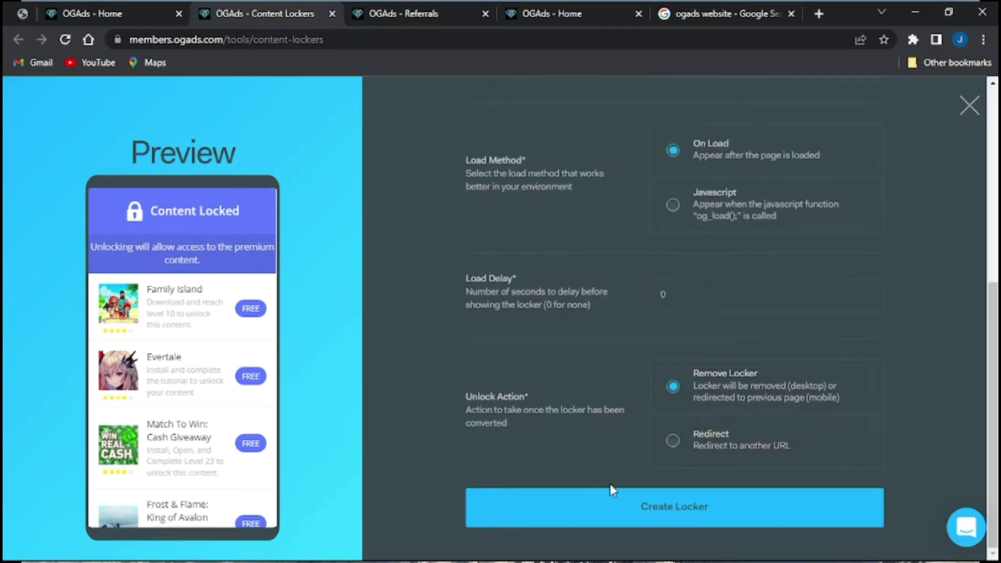
left_click(674, 442)
scroll(525, 531, "down", 1)
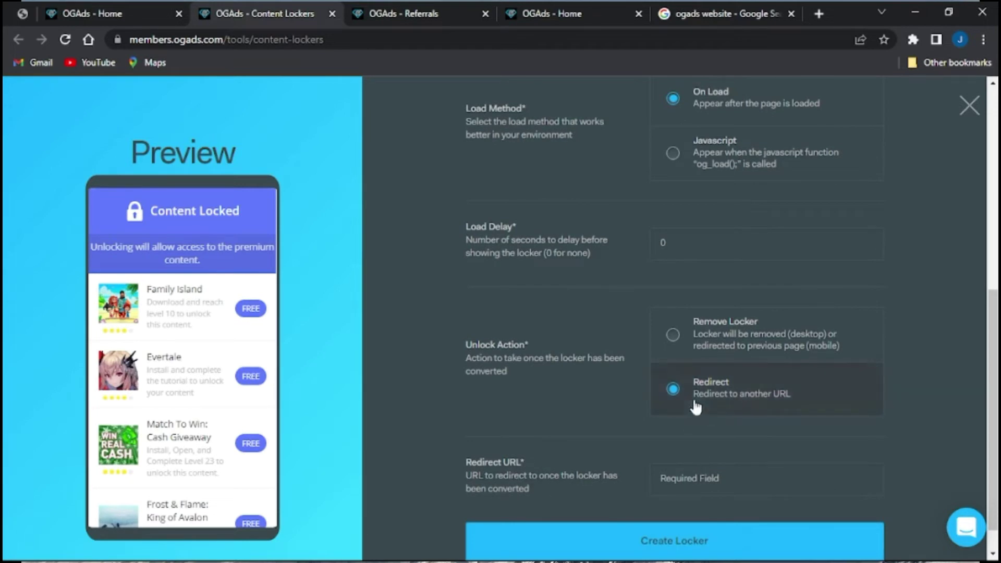
left_click(678, 339)
scroll(535, 325, "up", 6)
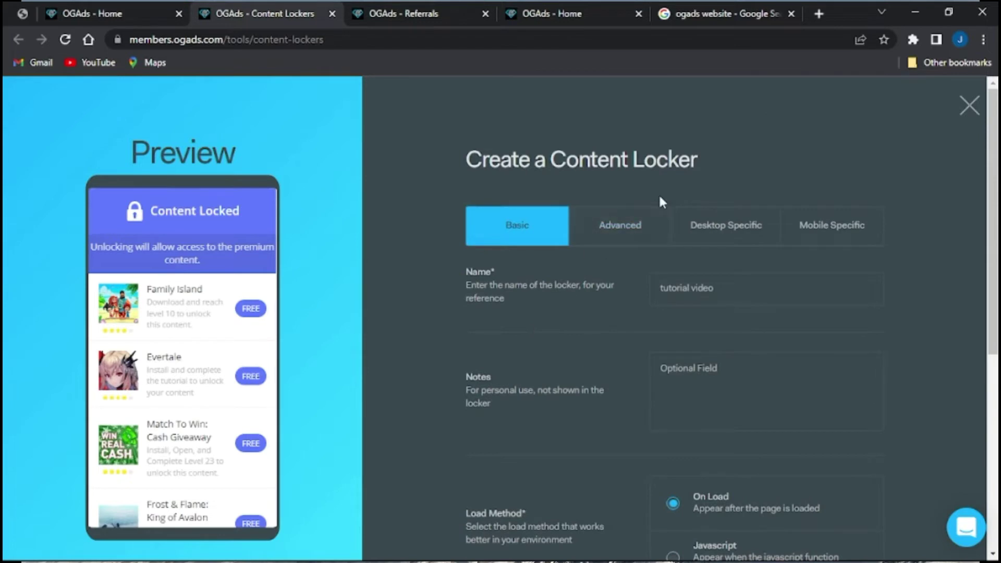
Step: Review the Advanced settings: one conversion, empty payout threshold, 60-minute access time
left_click(631, 224)
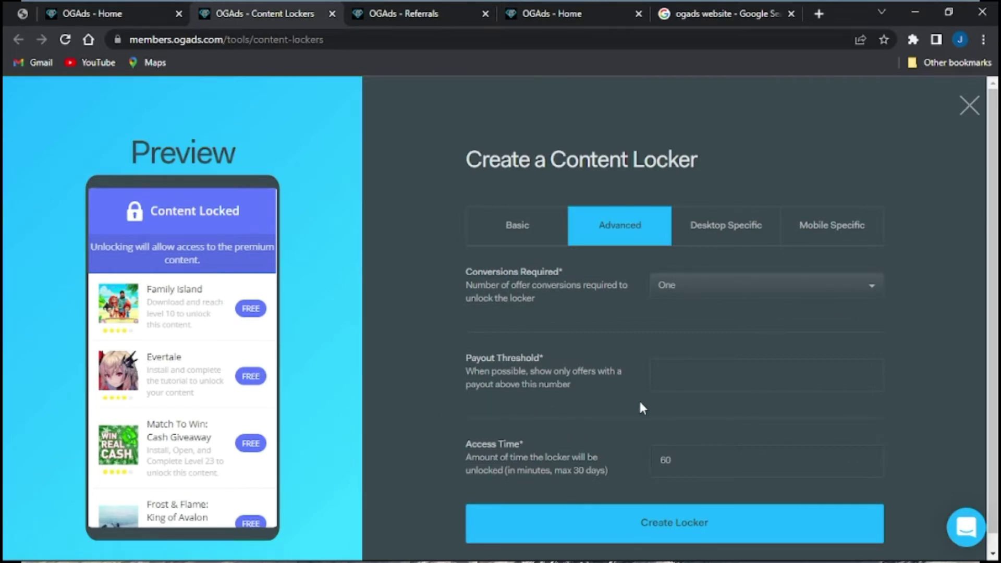
scroll(640, 402, "down", 1)
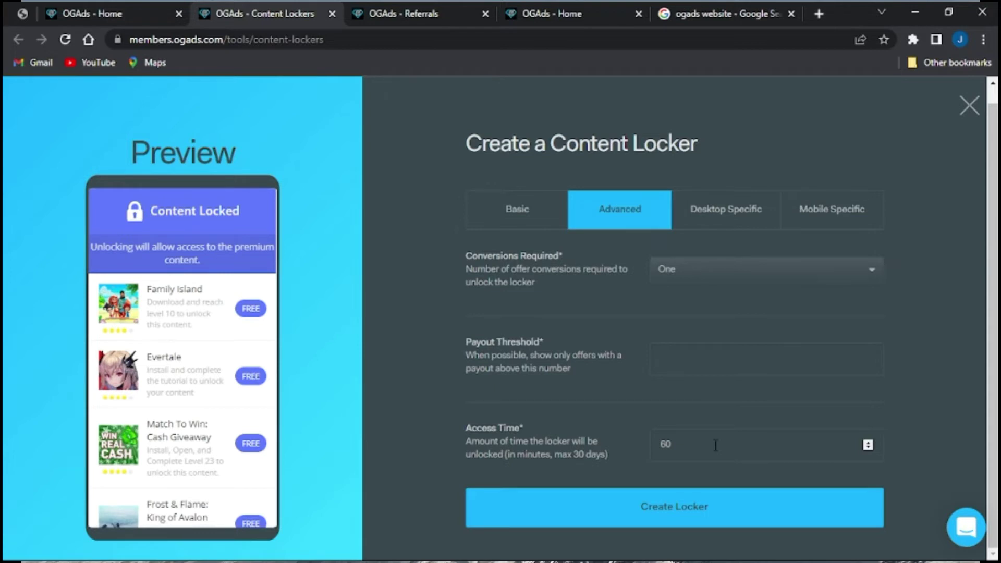
Step: Set the Desktop Theme to Facebook after trying Noche EX (desktop2)
left_click(712, 230)
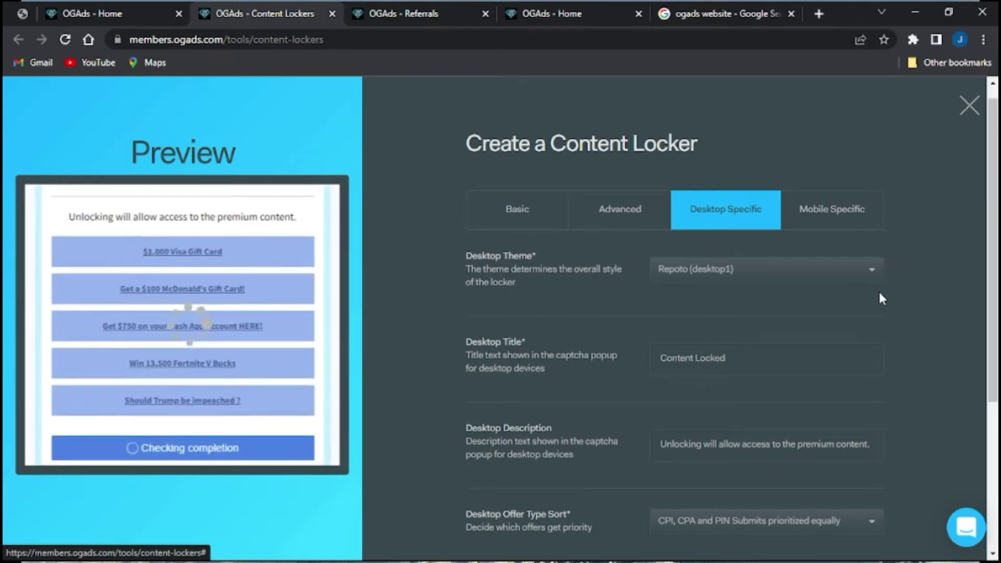
left_click(869, 277)
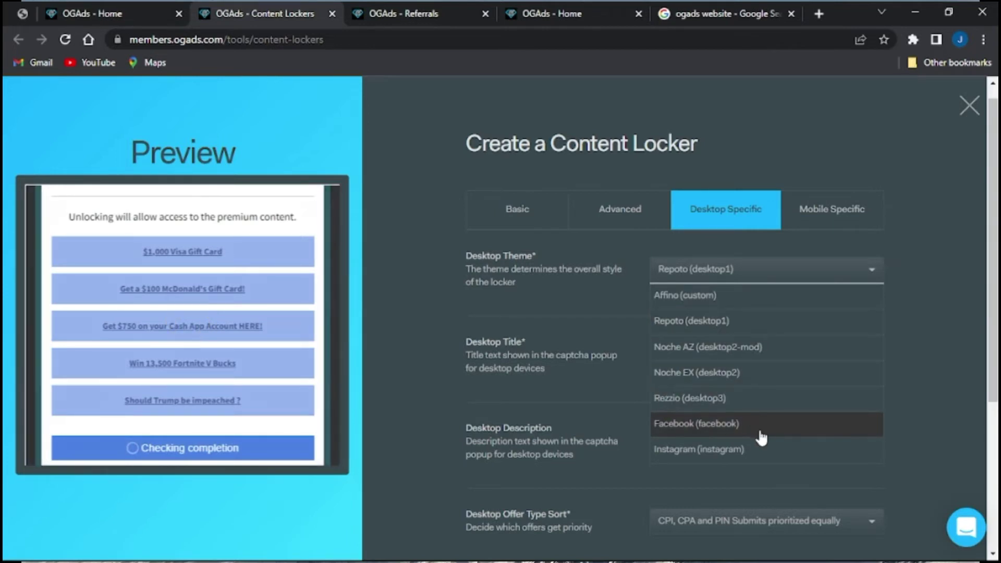
left_click(751, 388)
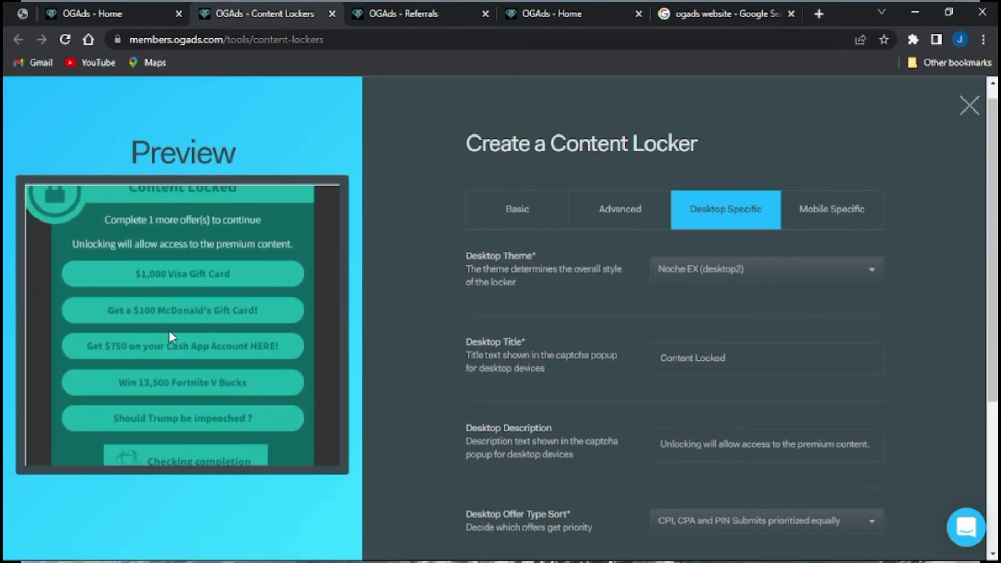
left_click(870, 276)
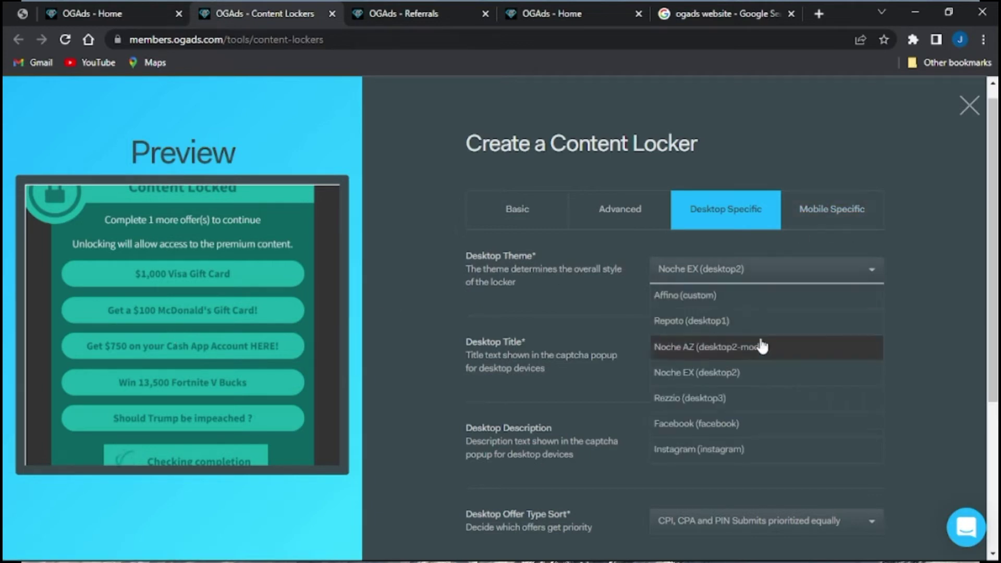
left_click(724, 435)
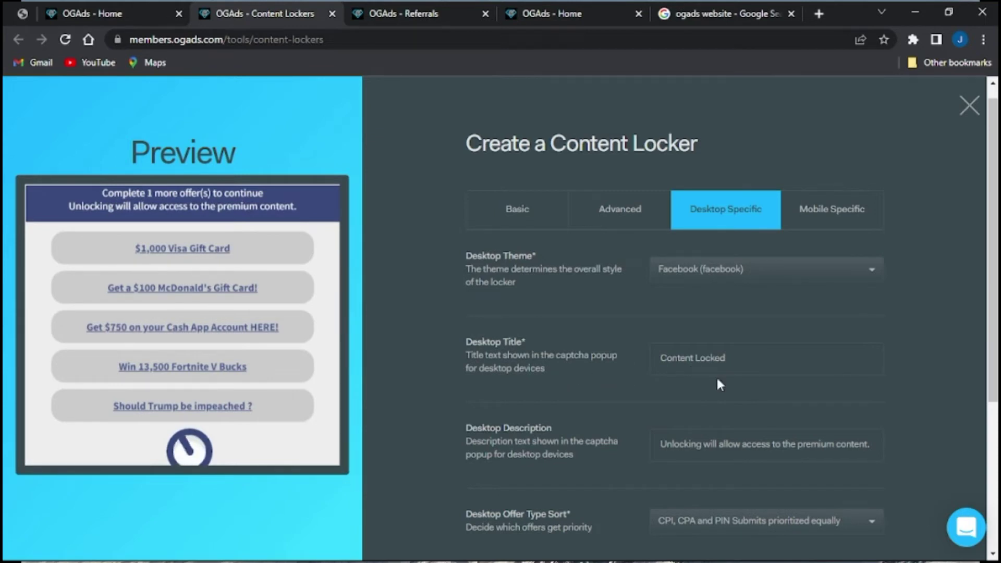
scroll(718, 375, "down", 1)
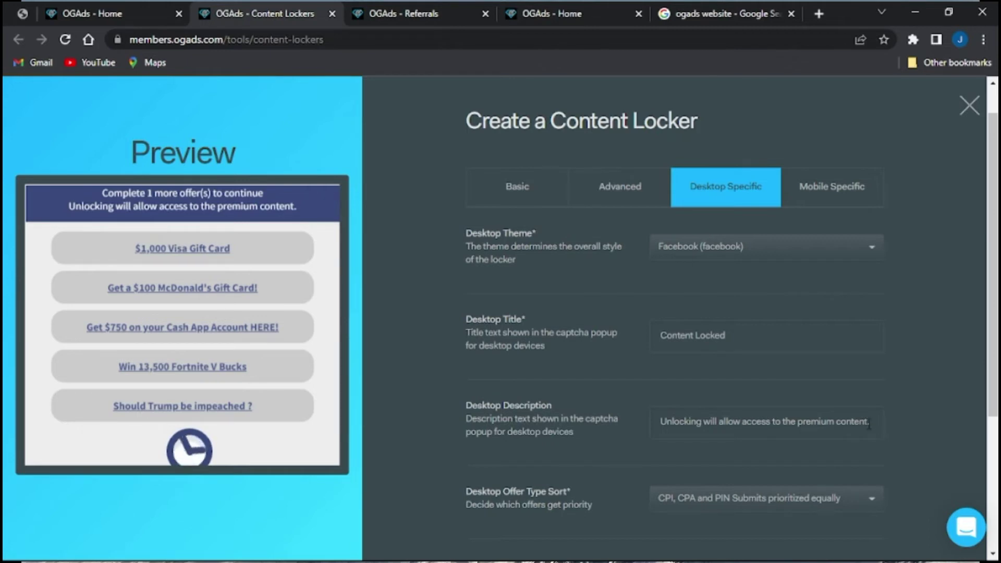
Step: Delete the default Desktop Description wording to make it read 'Unlocking now'
key("BackSpace")
key("BackSpace")
key("BackSpace")
key("BackSpace")
key("BackSpace")
key("BackSpace")
key("BackSpace")
key("BackSpace")
key("BackSpace")
key("BackSpace")
key("BackSpace")
key("BackSpace")
key("BackSpace")
key("BackSpace")
key("BackSpace")
key("BackSpace")
key("BackSpace")
key("BackSpace")
key("BackSpace")
key("BackSpace")
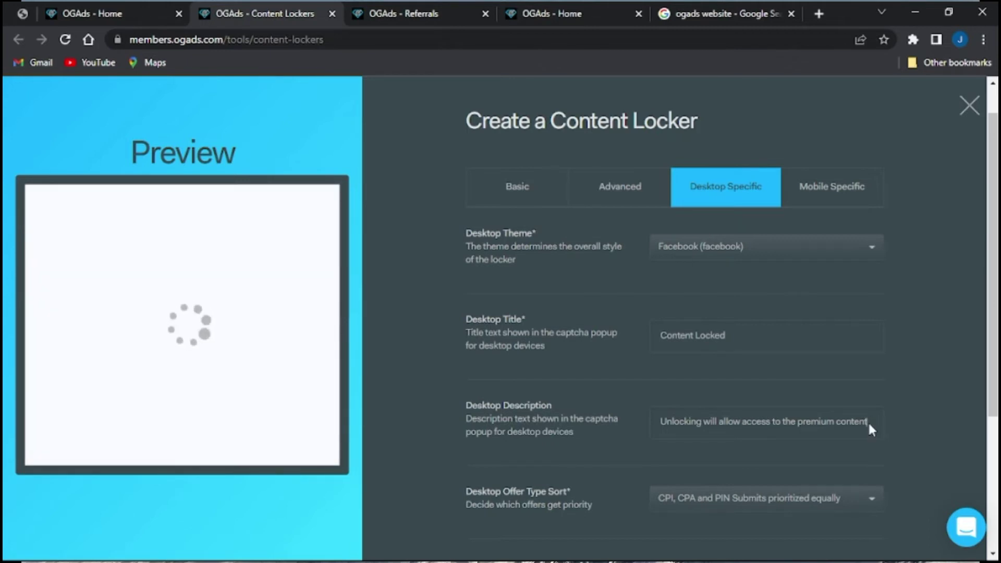
key("BackSpace")
key("BackSpace")
key("BackSpace")
key("BackSpace")
key("BackSpace")
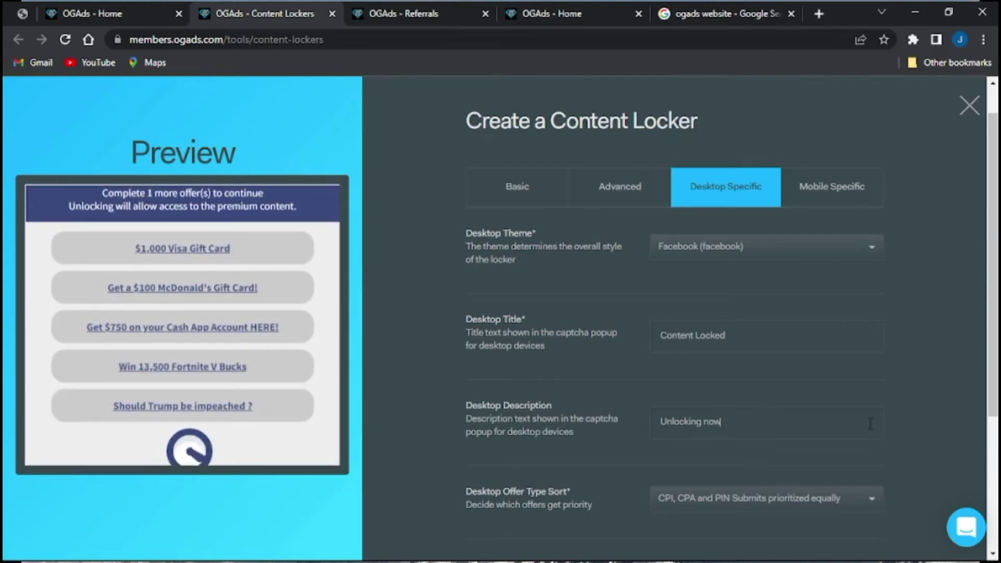
scroll(739, 427, "down", 1)
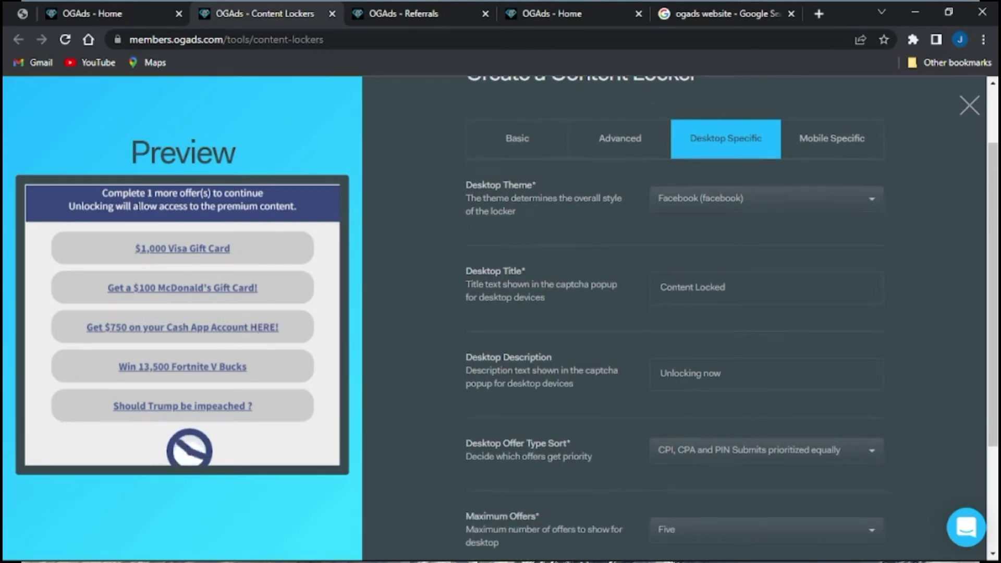
scroll(686, 412, "down", 2)
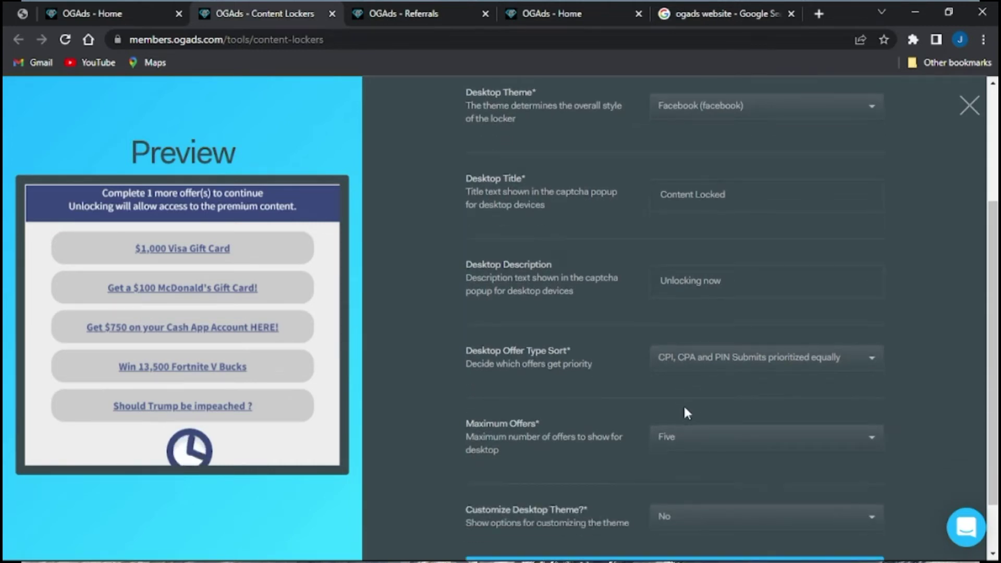
scroll(683, 409, "down", 1)
scroll(713, 313, "up", 4)
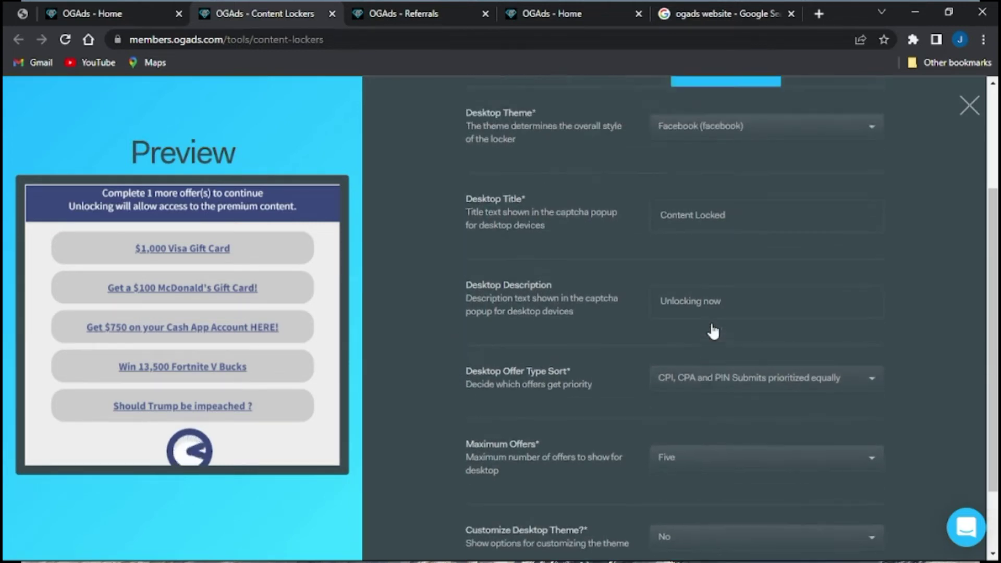
scroll(698, 302, "down", 5)
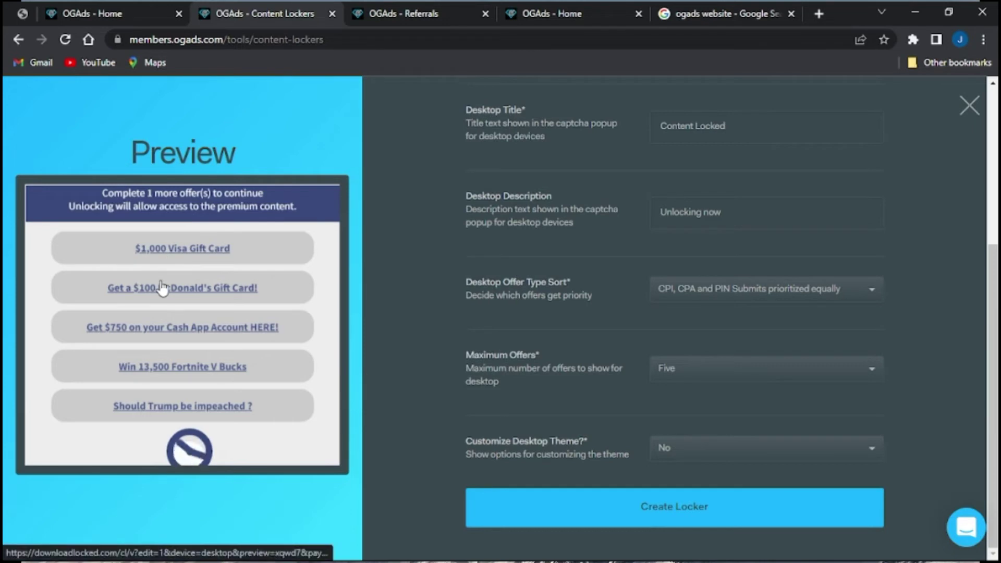
scroll(766, 242, "up", 5)
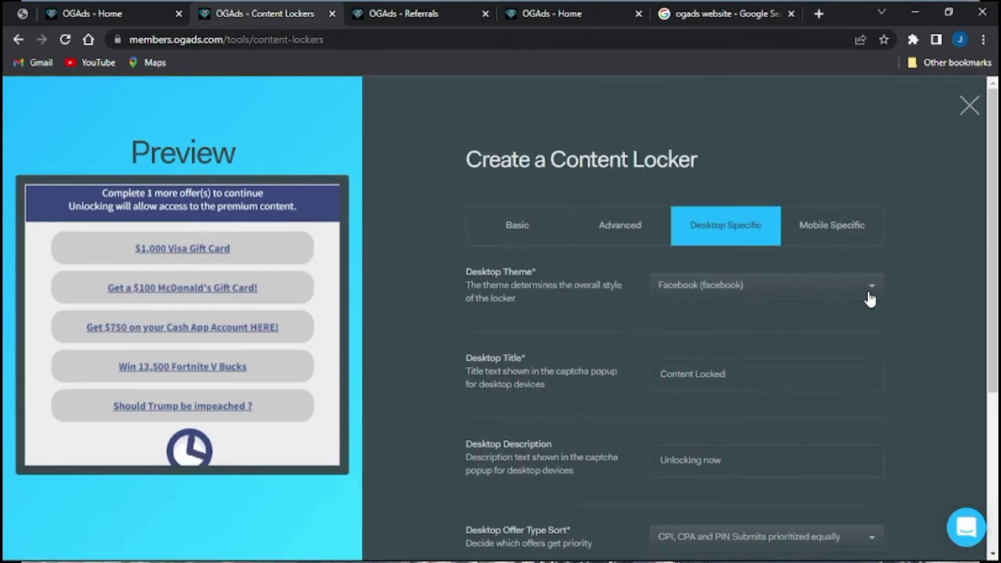
left_click(869, 297)
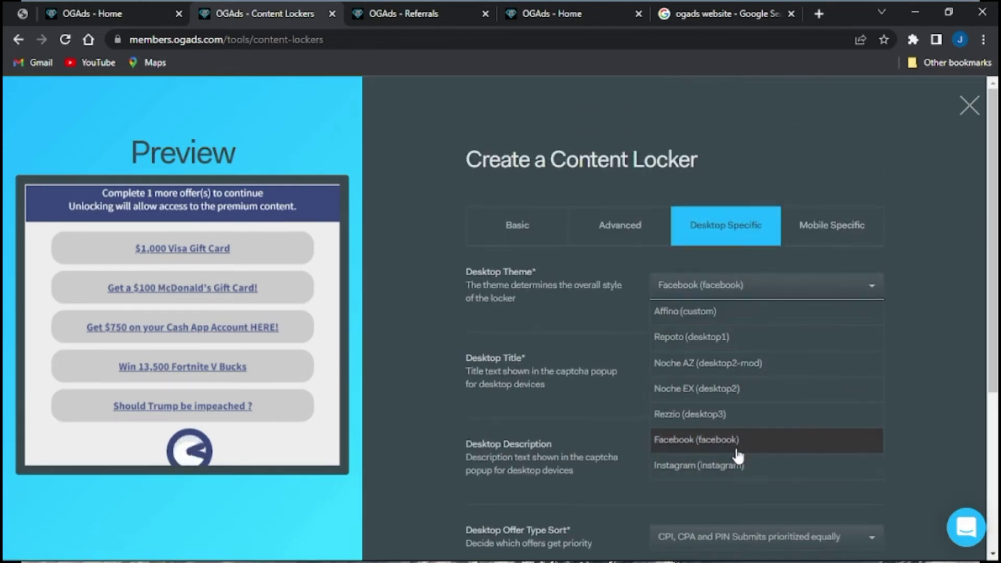
left_click(724, 415)
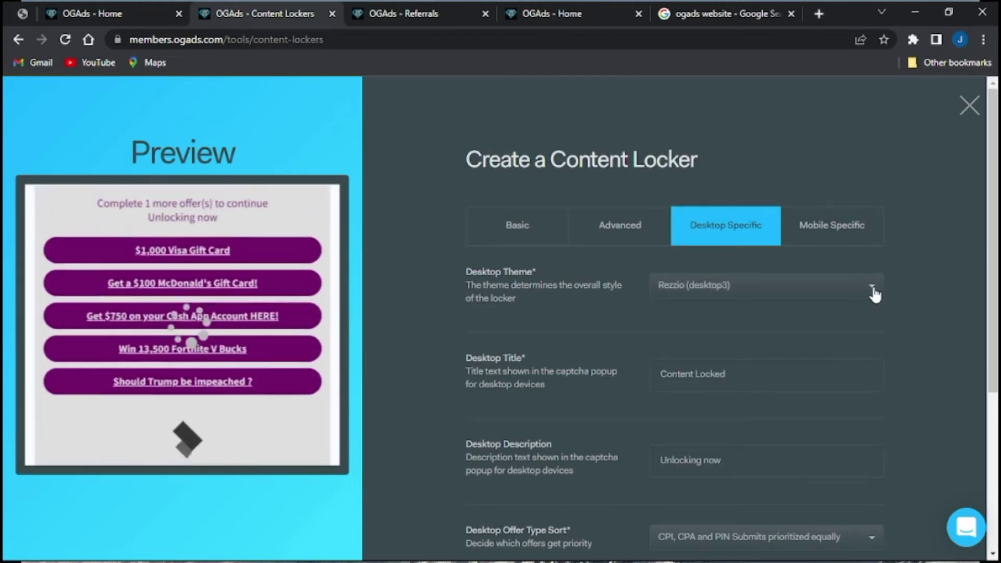
left_click(875, 295)
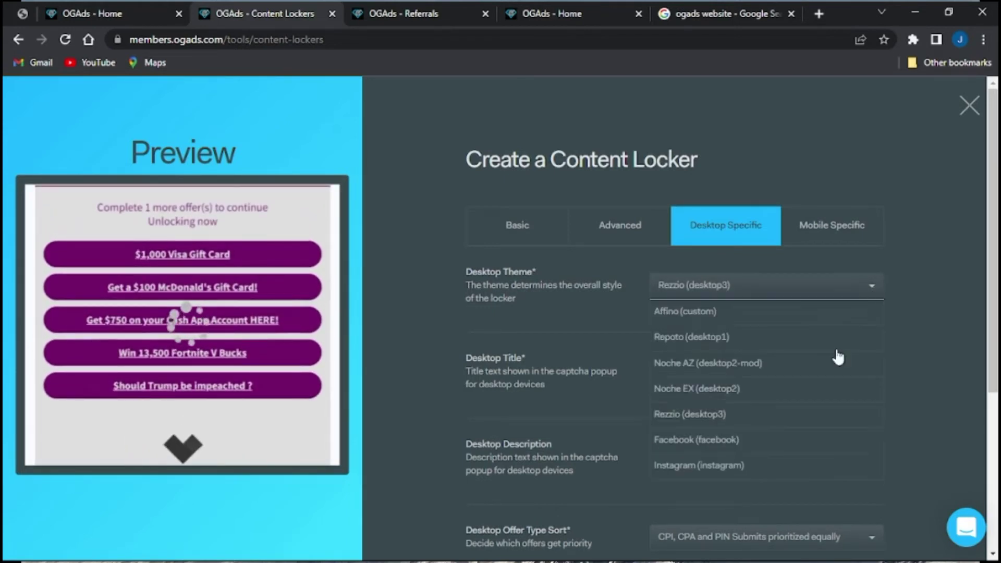
left_click(758, 438)
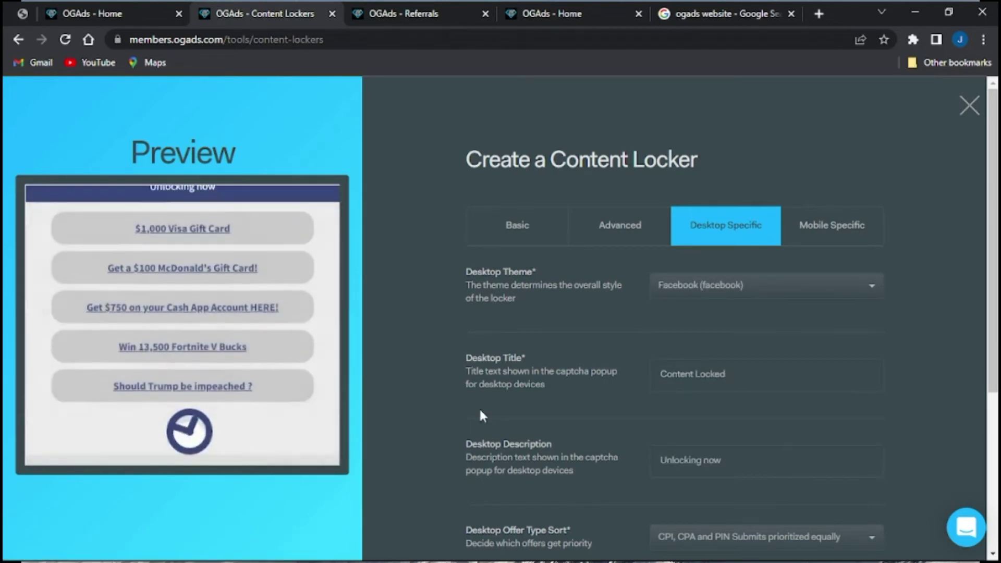
scroll(479, 415, "down", 1)
scroll(480, 411, "down", 4)
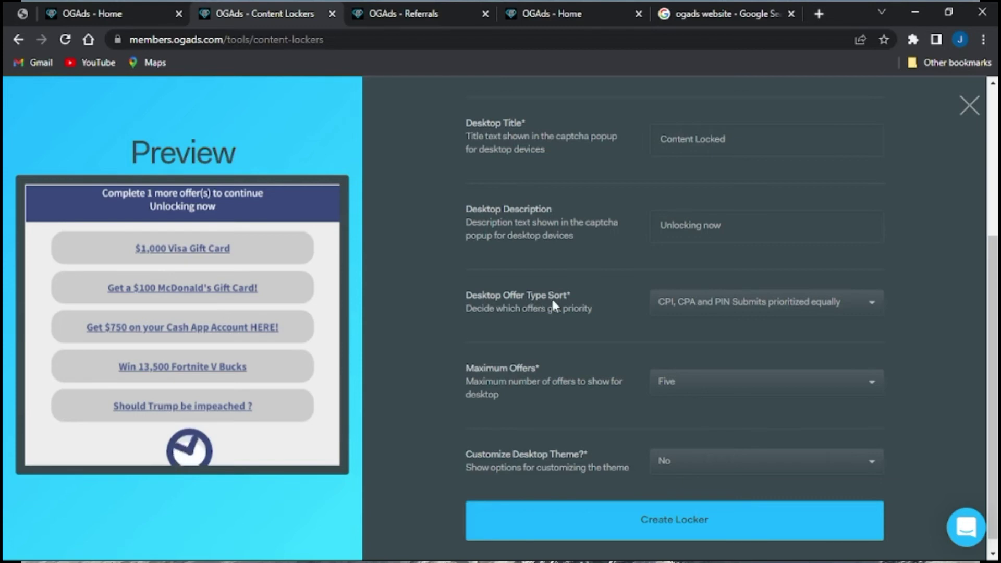
Step: Set desktop Maximum Offers to Four, leaving the offer type sort unchanged
left_click(877, 309)
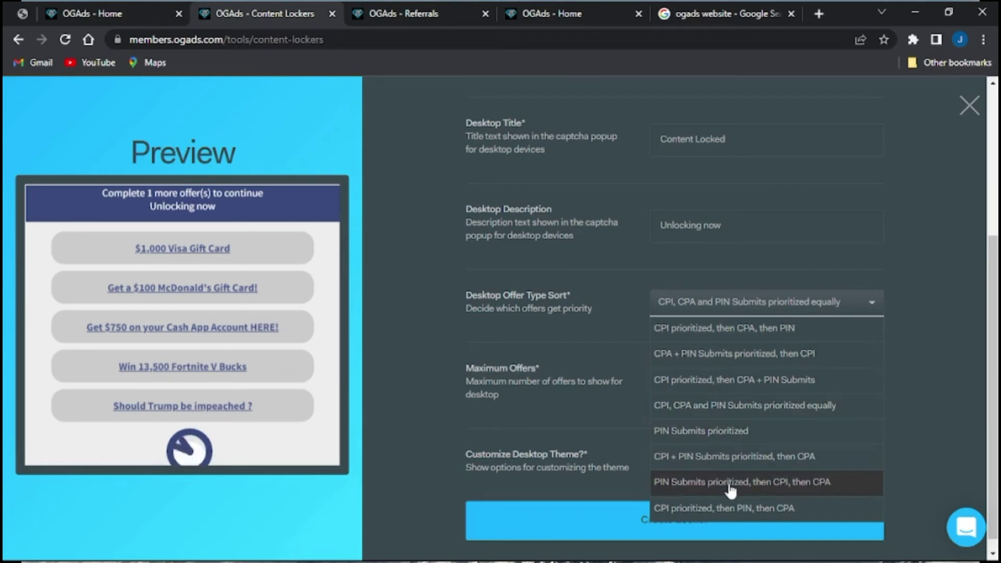
left_click(874, 310)
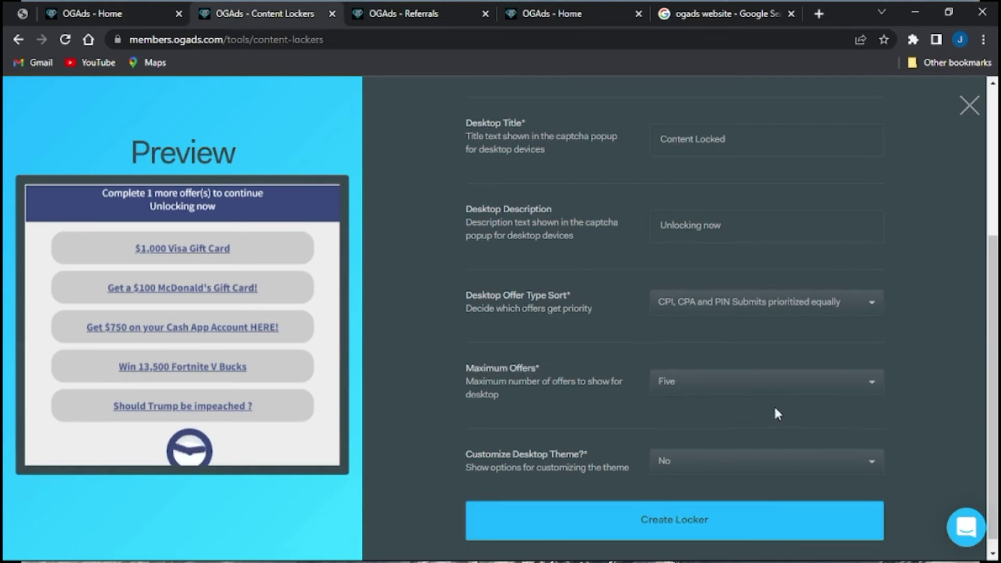
left_click(871, 389)
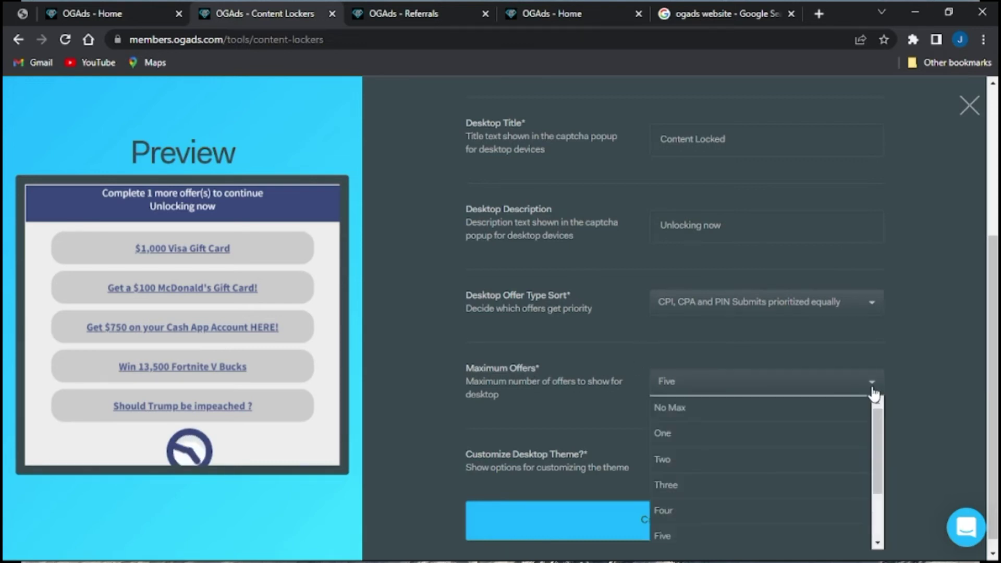
left_click(751, 511)
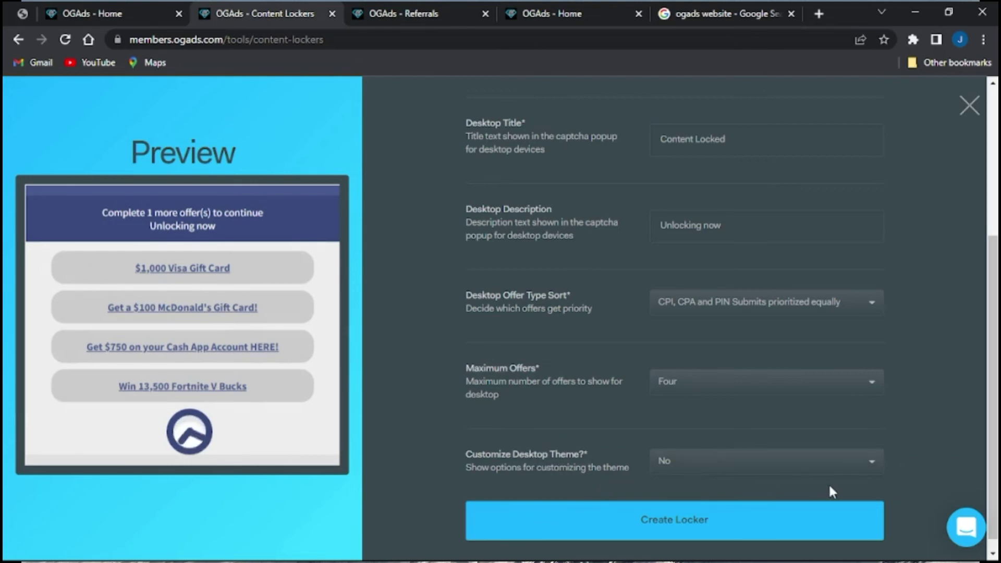
scroll(831, 491, "up", 4)
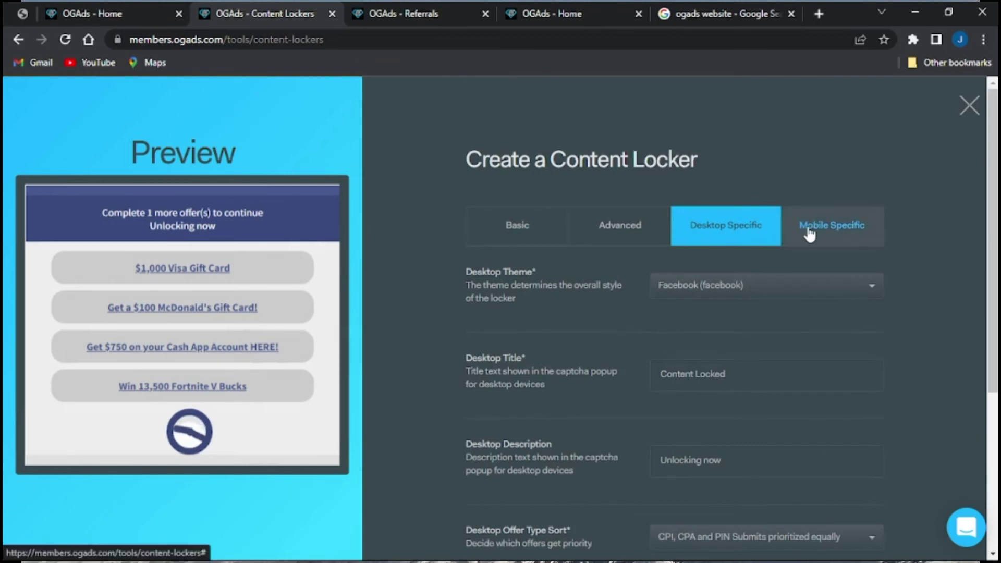
Step: Review the Mobile Specific tab fields, keeping every default value
left_click(810, 236)
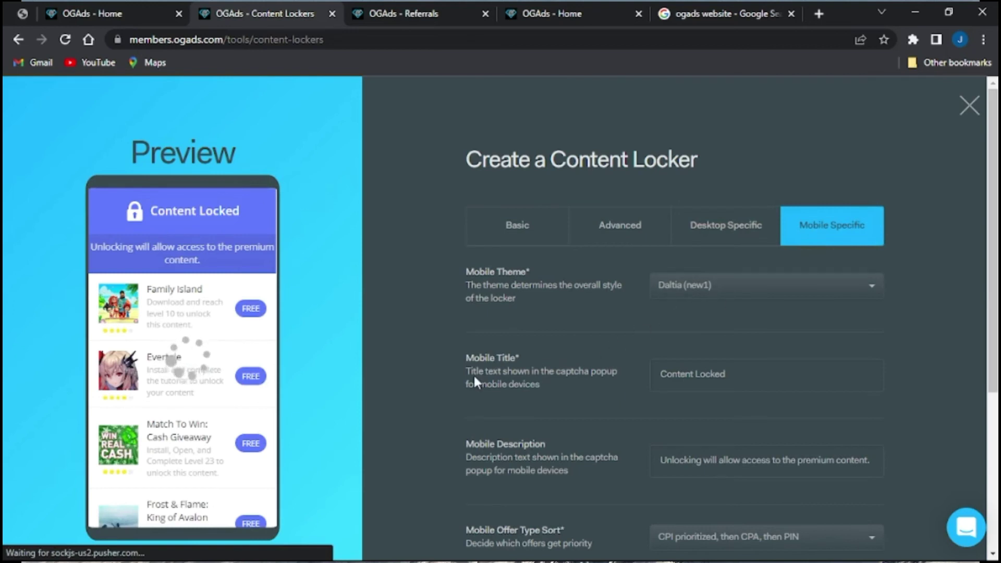
scroll(521, 383, "down", 2)
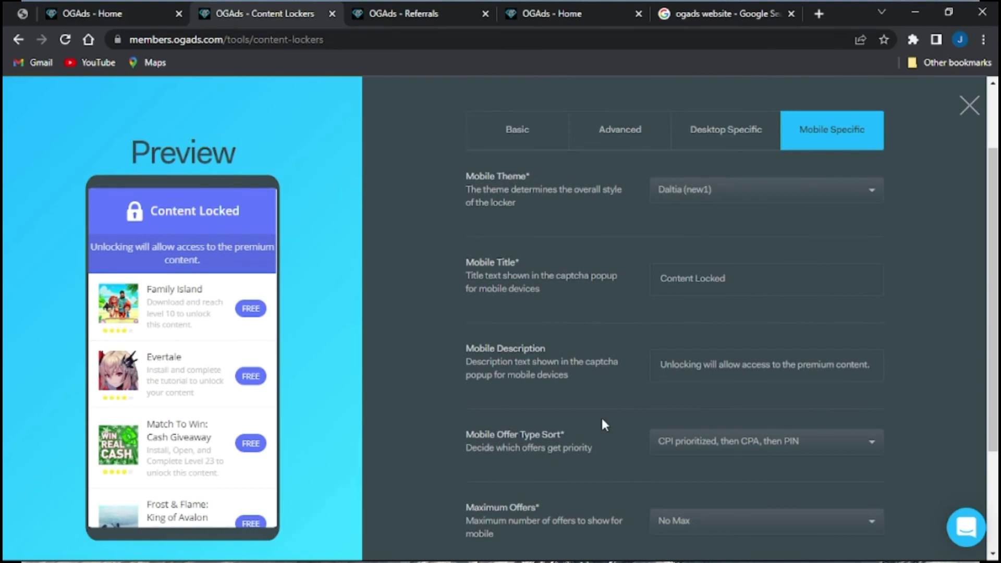
scroll(600, 415, "down", 2)
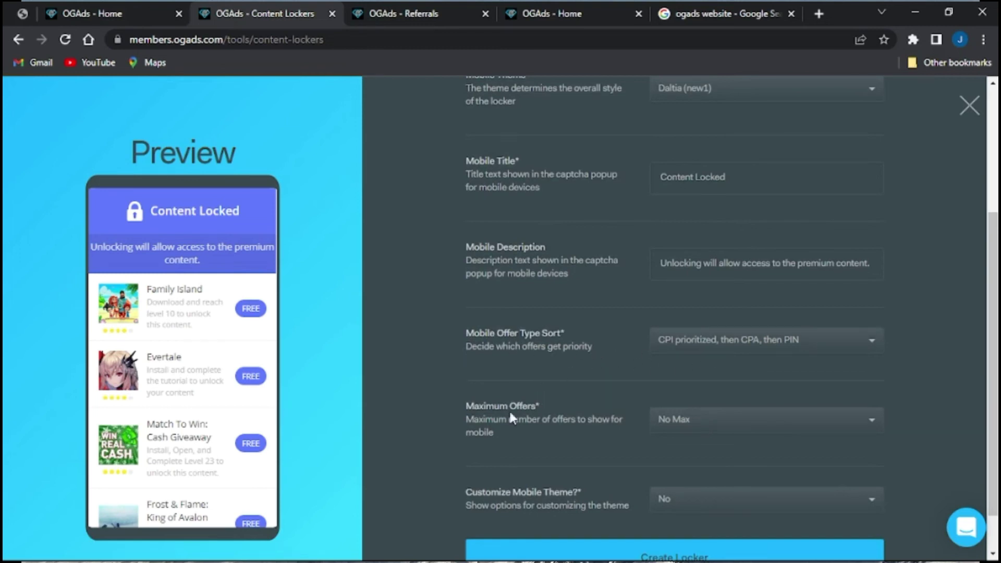
scroll(481, 417, "down", 1)
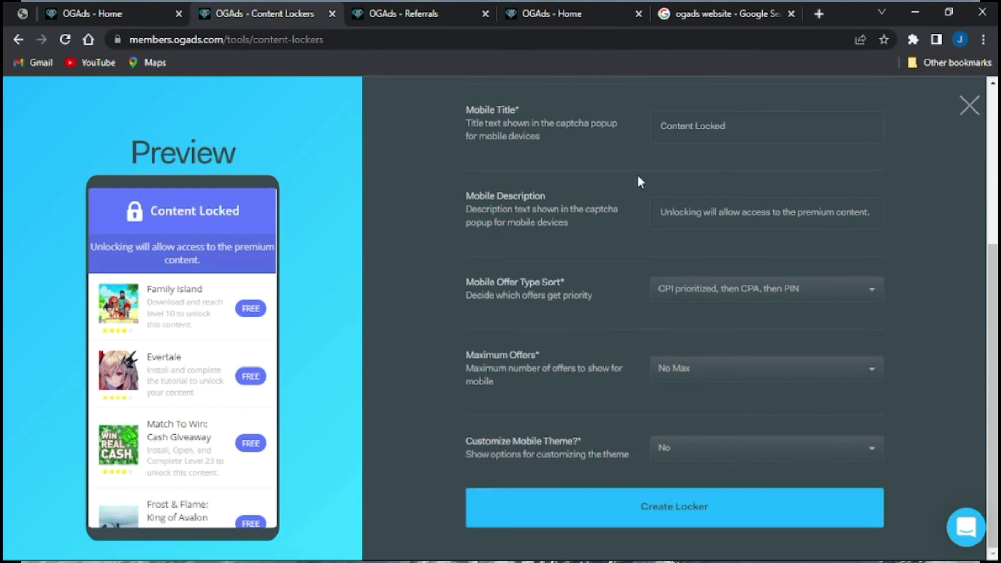
scroll(636, 178, "up", 5)
scroll(645, 477, "down", 5)
left_click(112, 14)
mouse_move(456, 110)
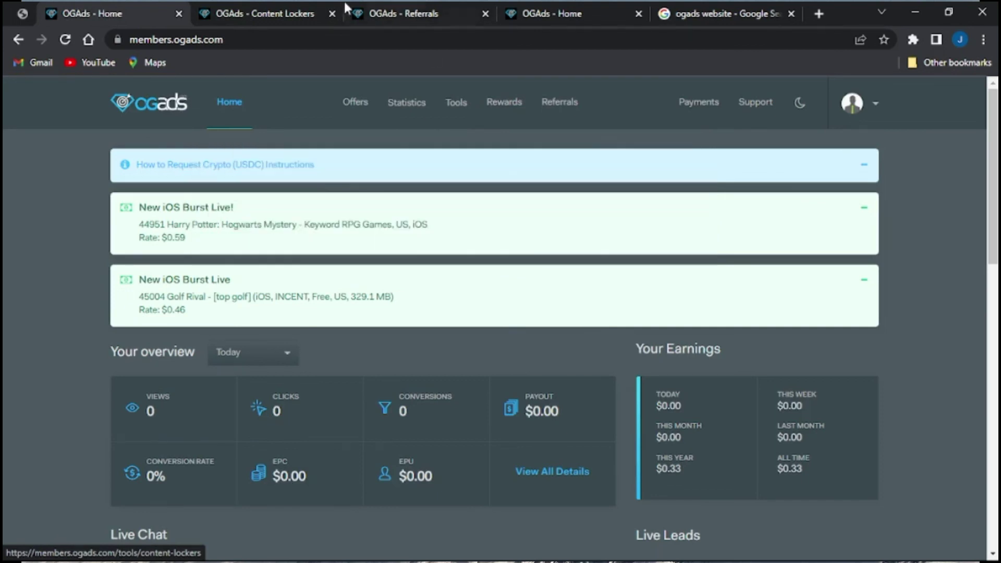
left_click(284, 6)
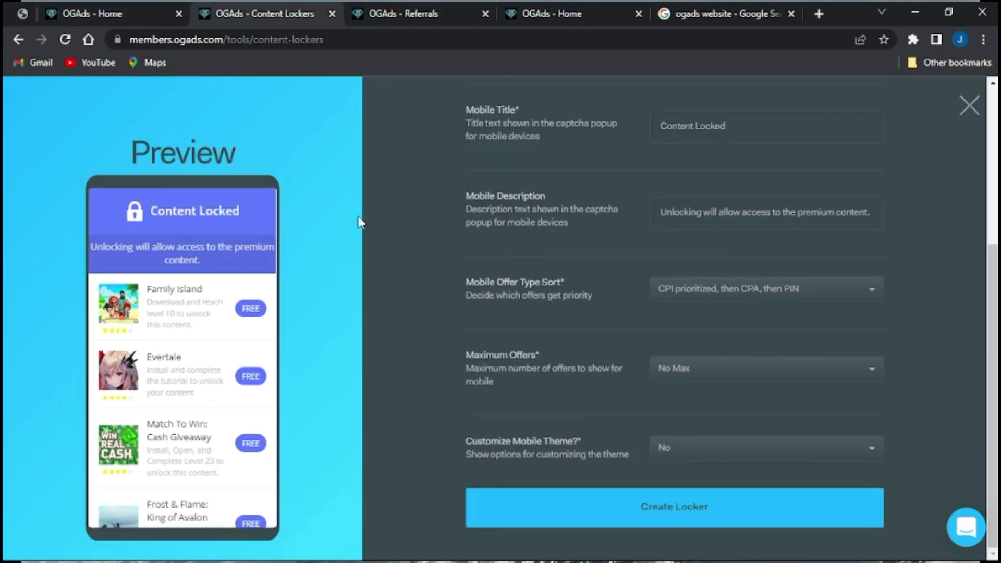